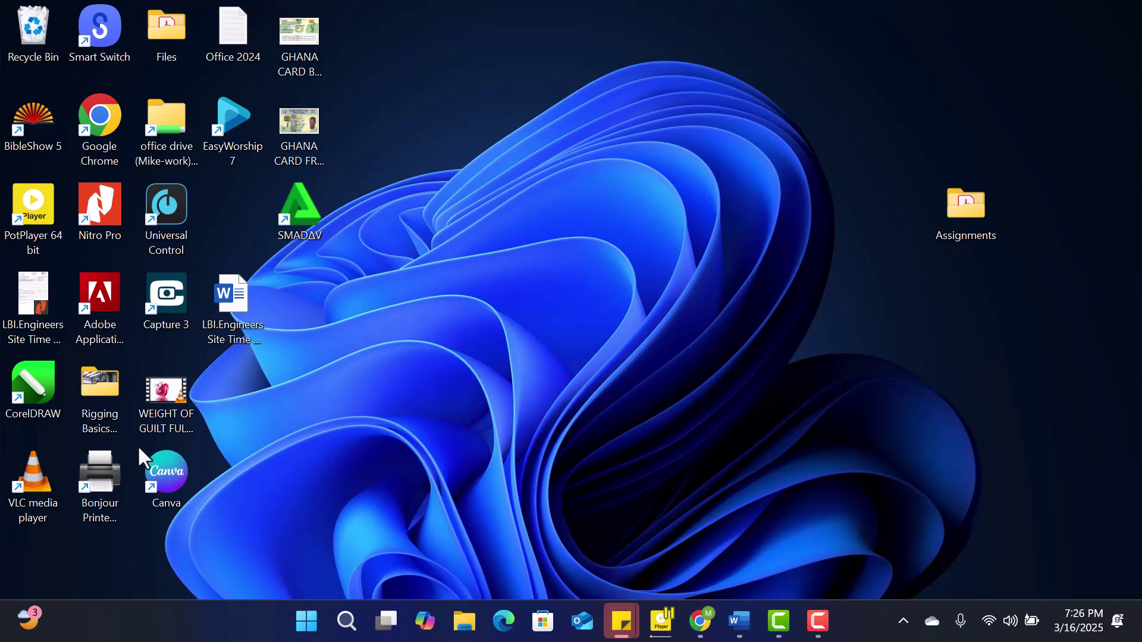
- Launch VLC media player from its desktop shortcut
double_click(36, 486)
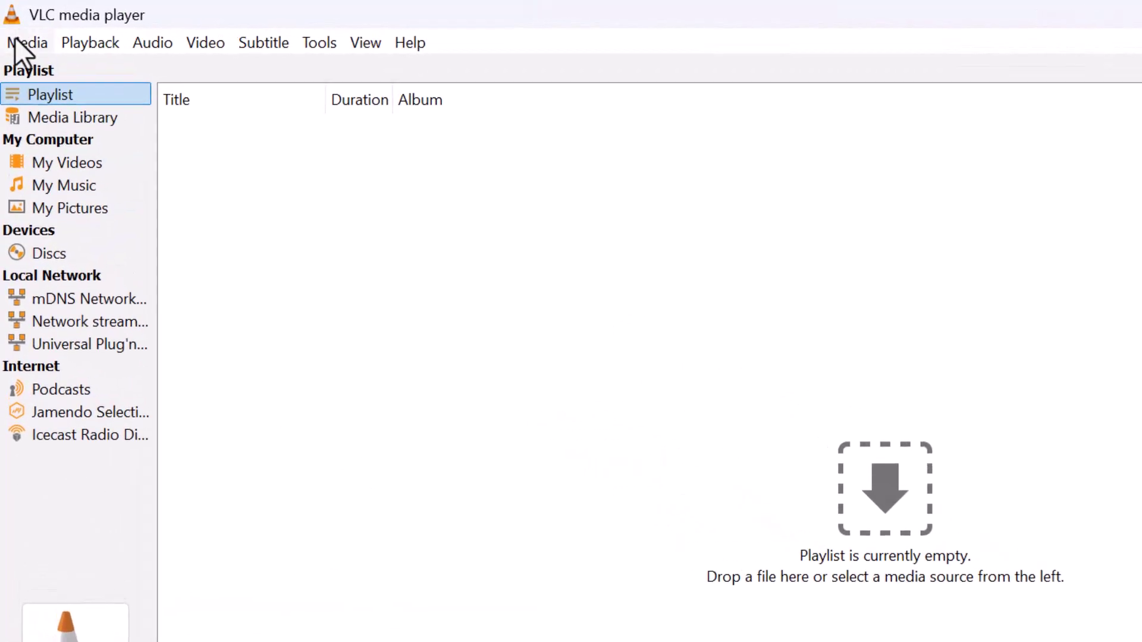
- Use Open Multiple Files to browse into the Videos folder's 4K Video Downloader+ subfolder
left_click(21, 44)
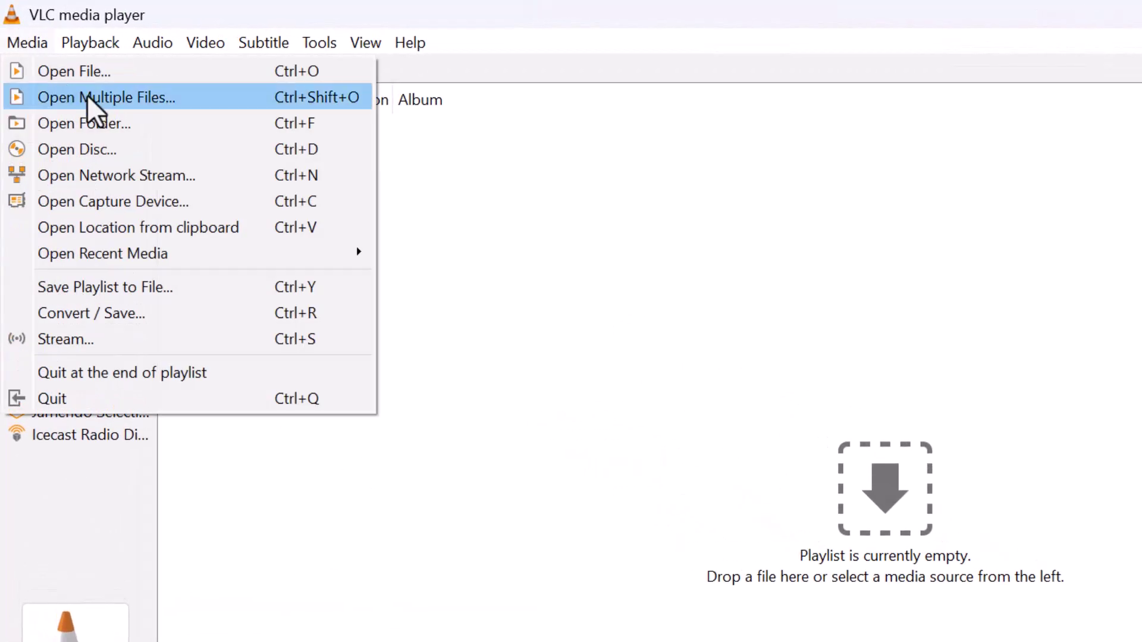
left_click(96, 78)
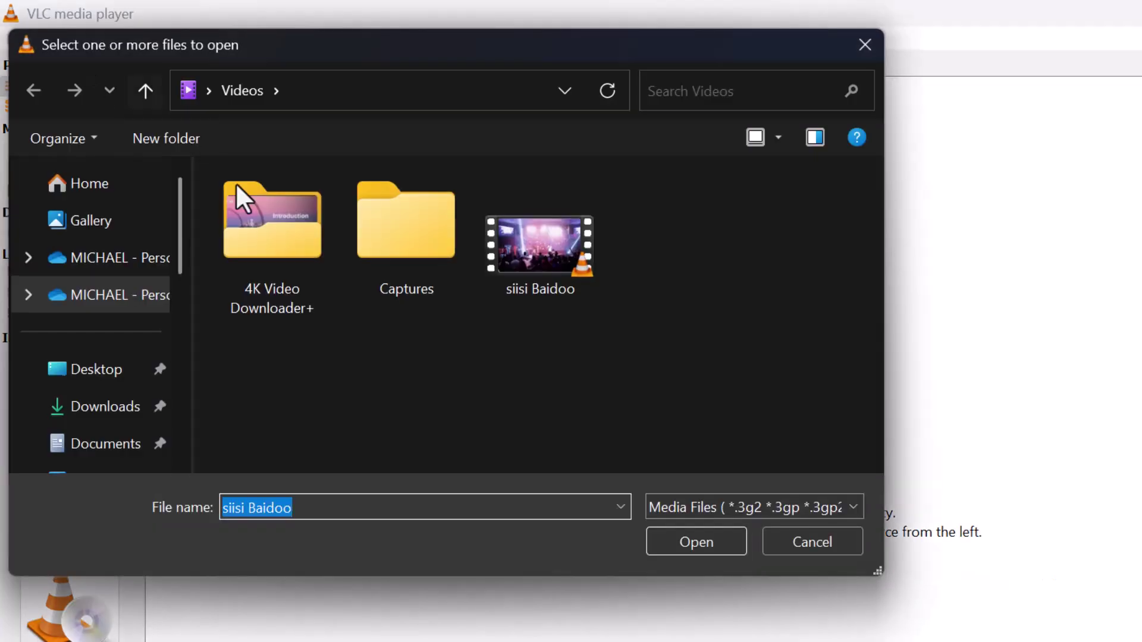
double_click(274, 223)
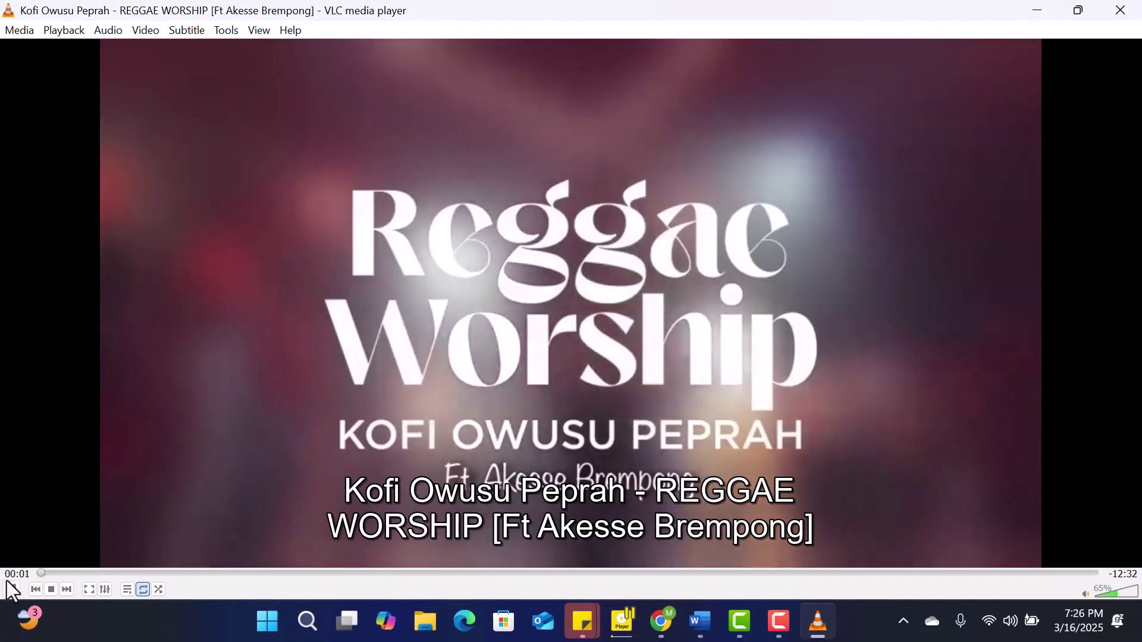
- Pause and resume the REGGAE WORSHIP video, then enable View > Advanced Controls
left_click(10, 589)
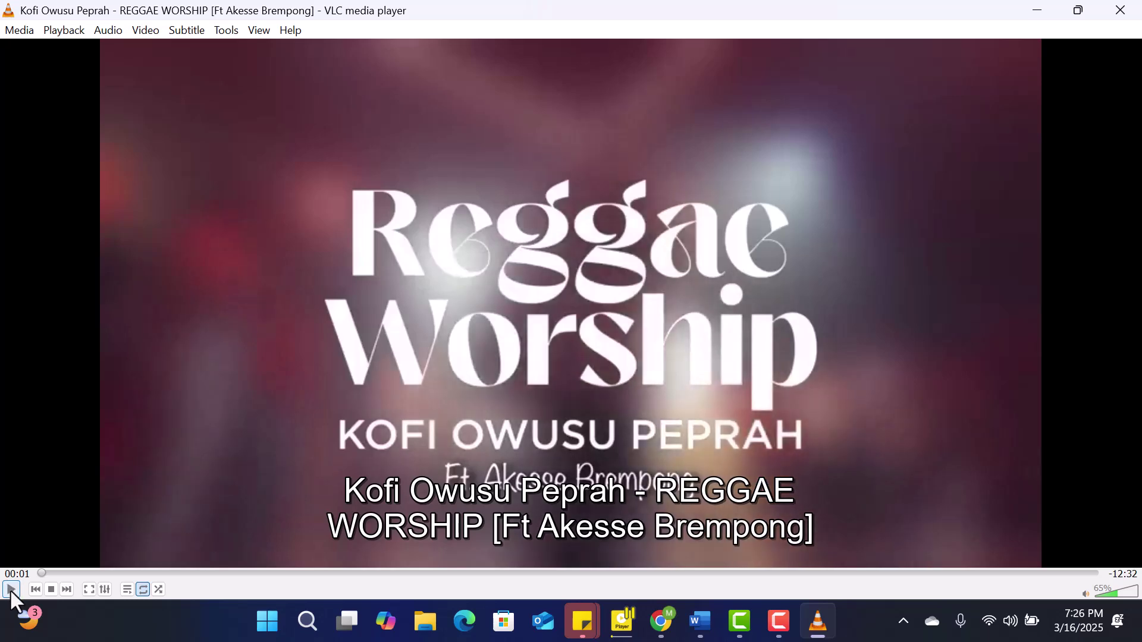
left_click(9, 588)
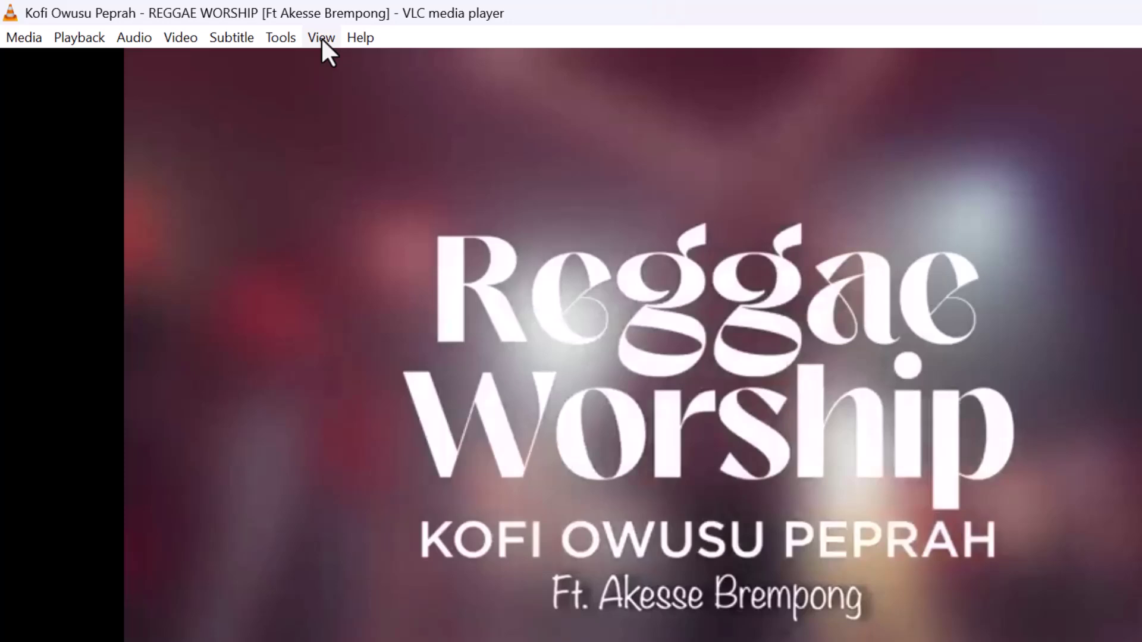
left_click(320, 36)
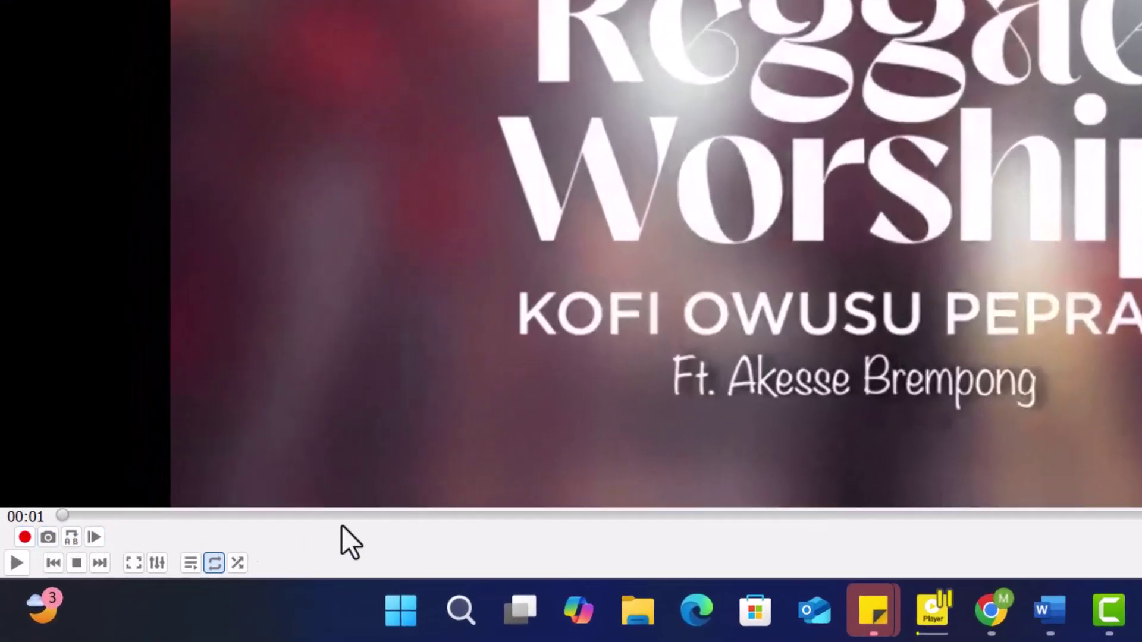
- Seek the video to 02:25 and resume playback from there
left_click(367, 518)
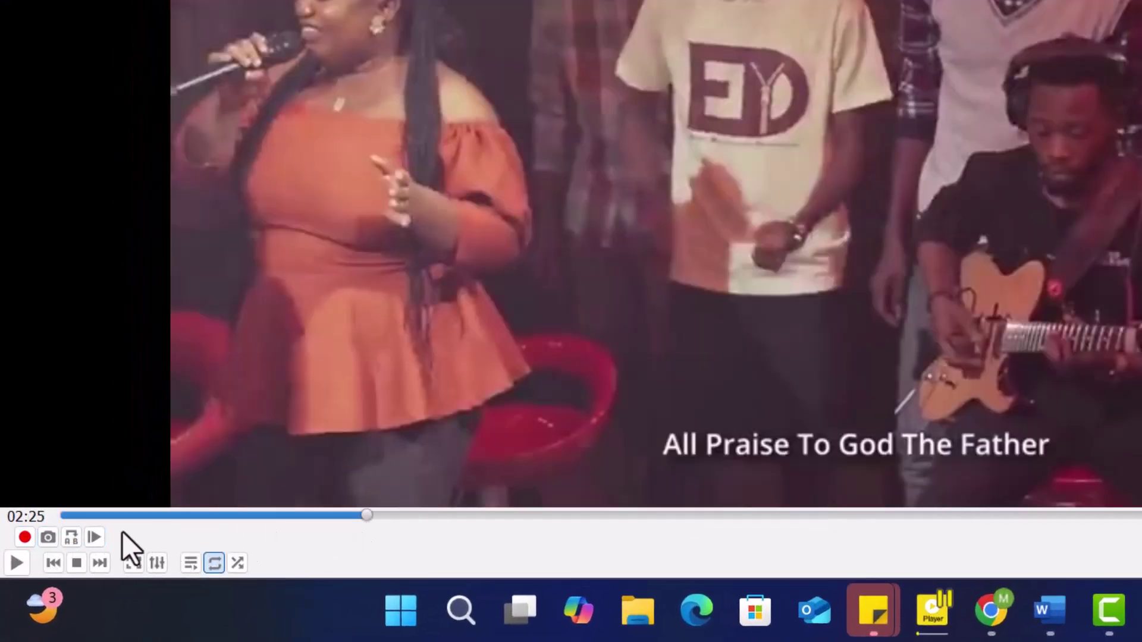
left_click(17, 564)
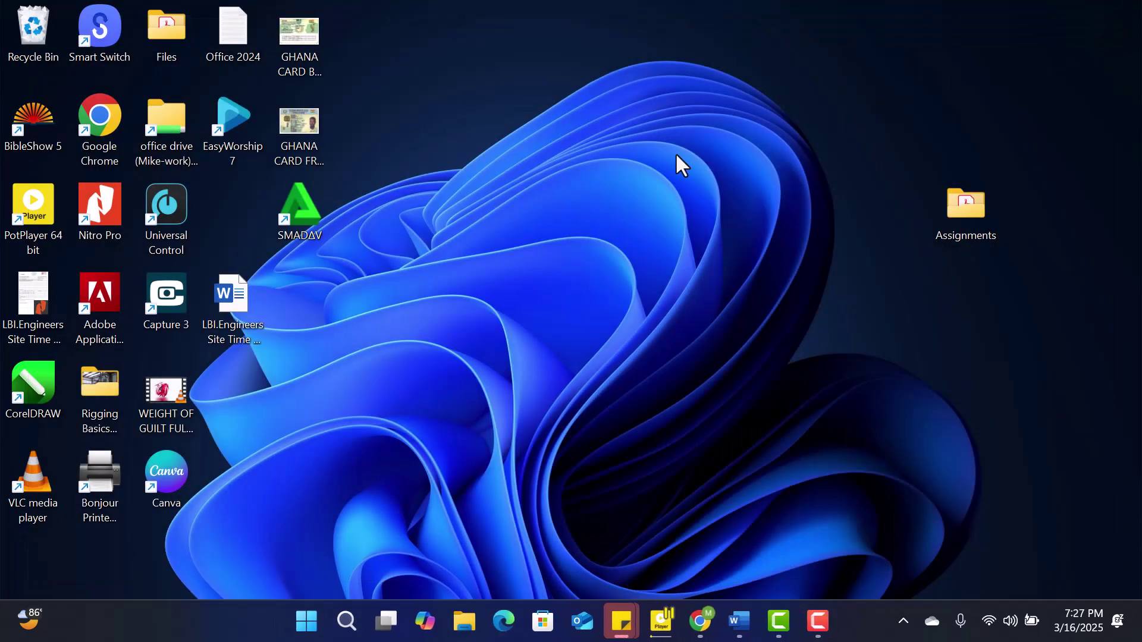
- Open the Videos folder in File Explorer and select the new 641 KB vlc-record MP4
key("super+e")
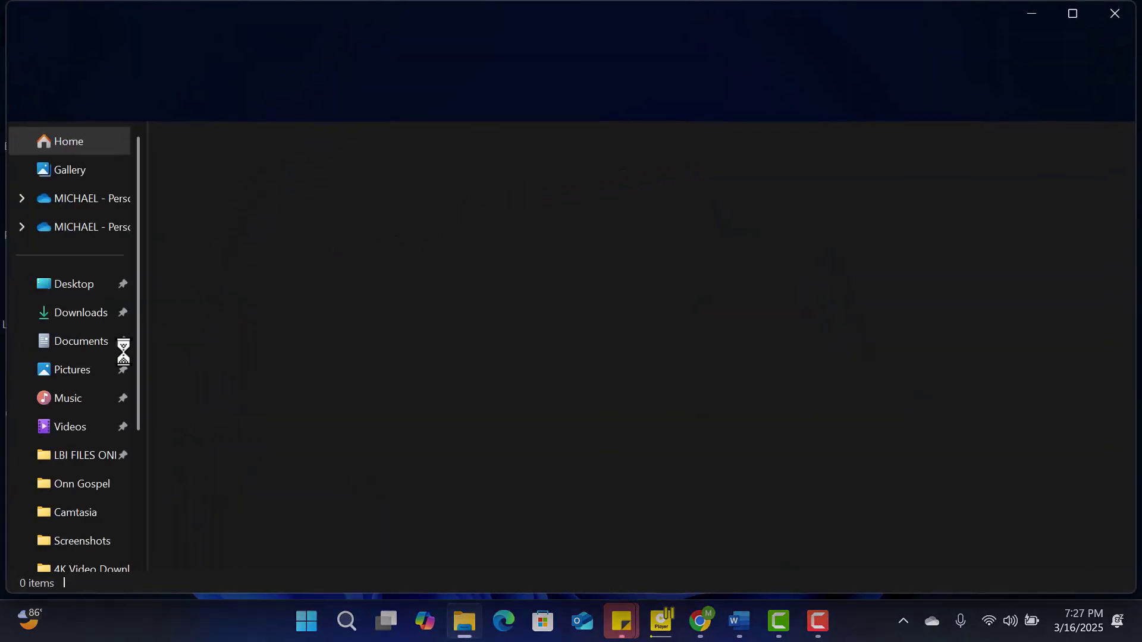
left_click(79, 430)
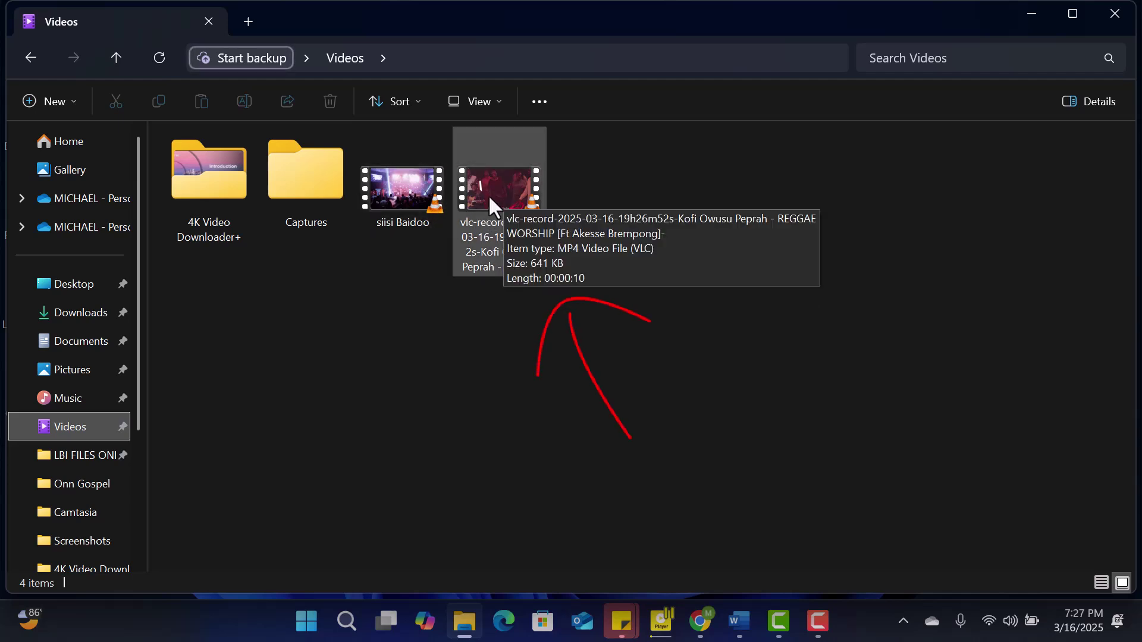
mouse_move(501, 192)
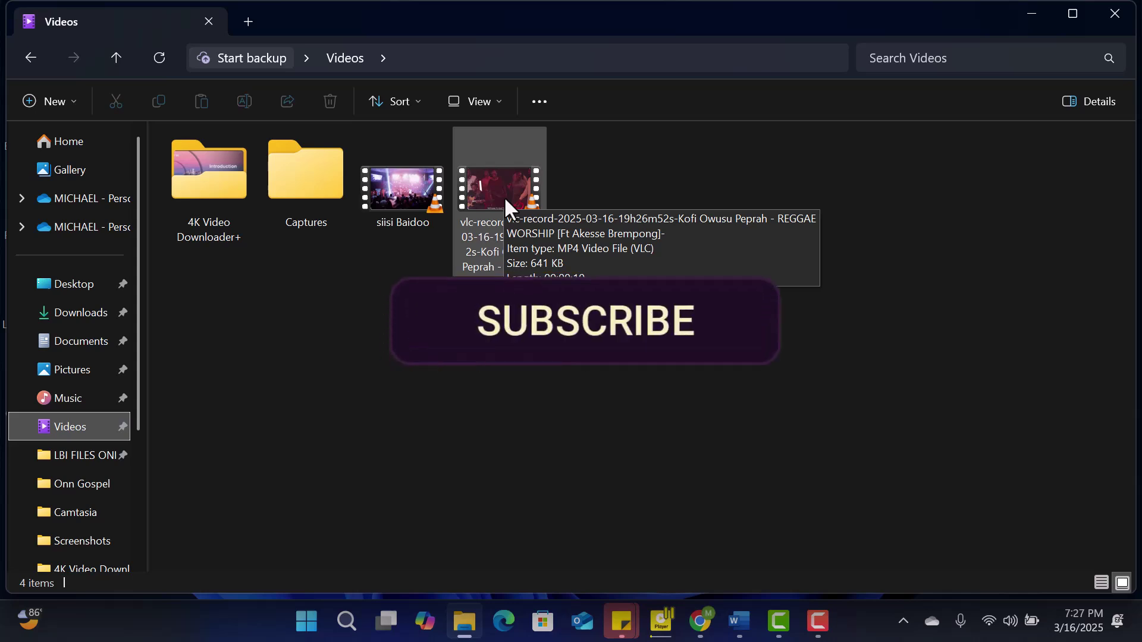
left_click(505, 198)
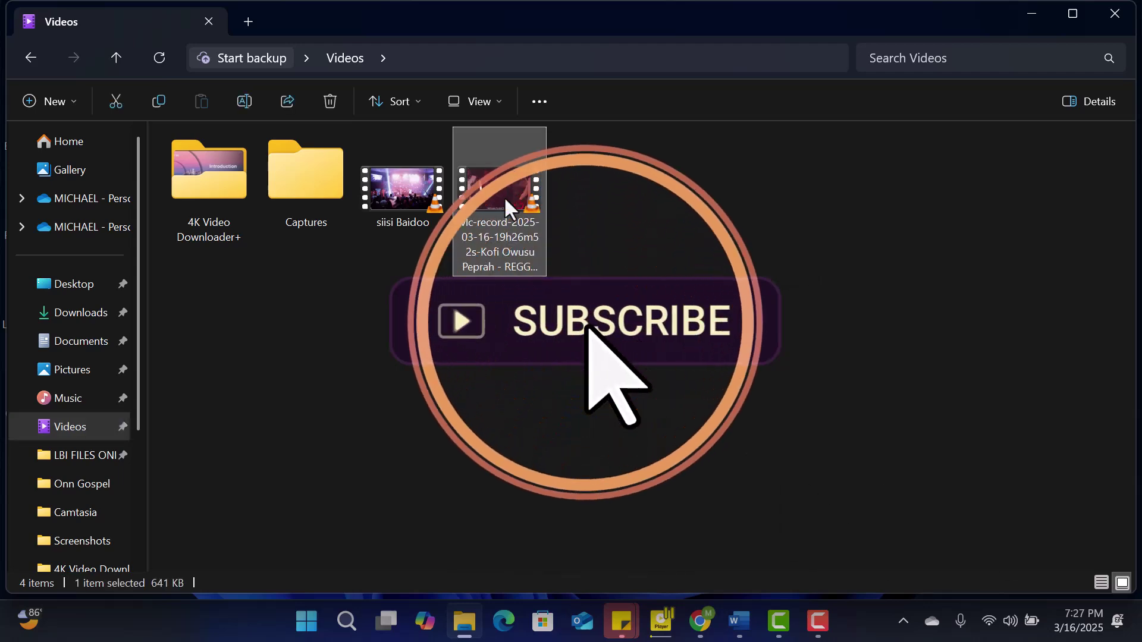